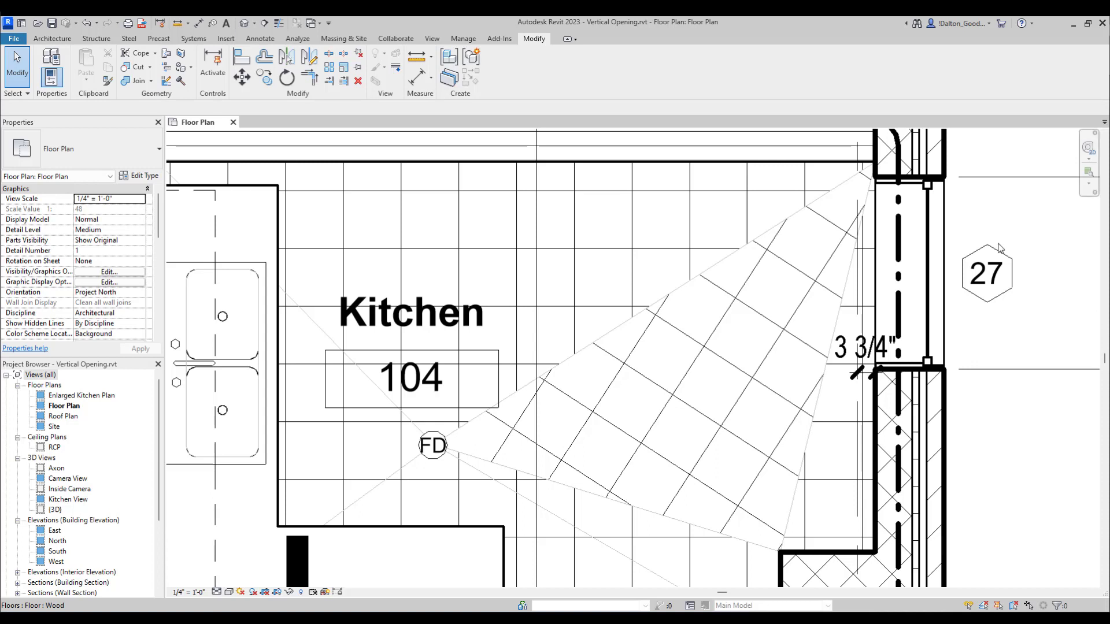
{"action": "middle_click_drag", "start_coordinate": [511, 309], "coordinate": [587, 322]}
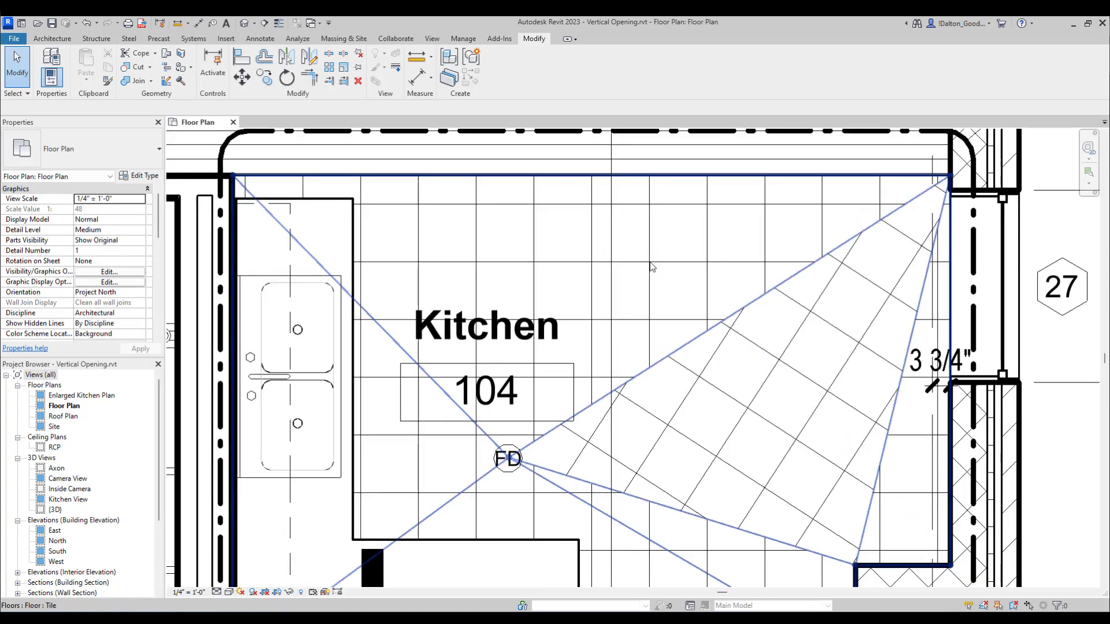
{"action": "left_click", "coordinate": [652, 267]}
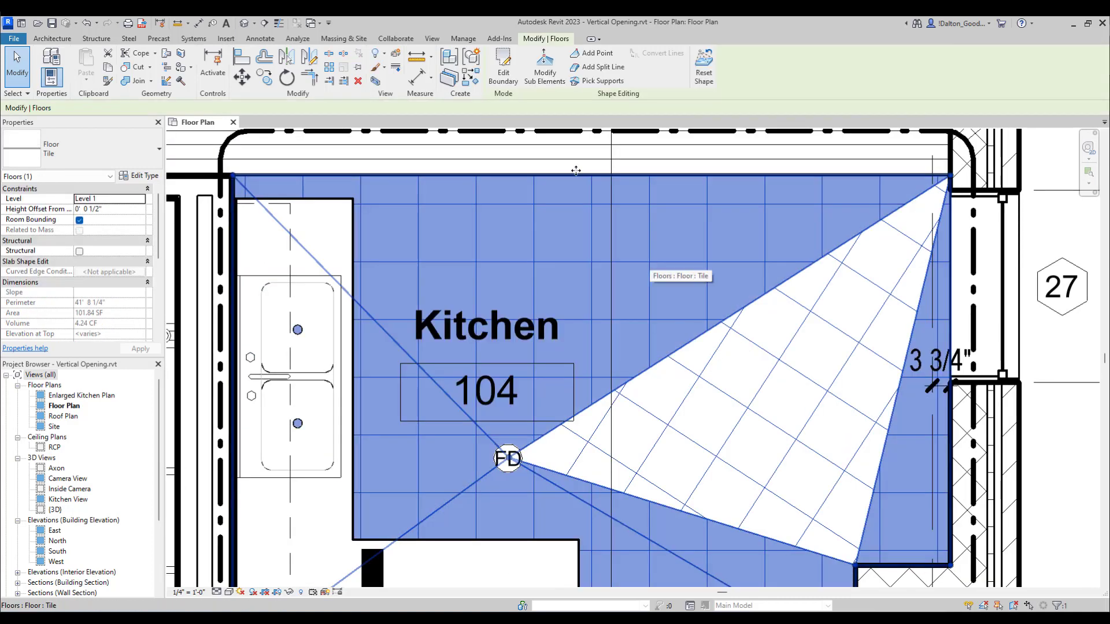
{"action": "left_click", "coordinate": [600, 55]}
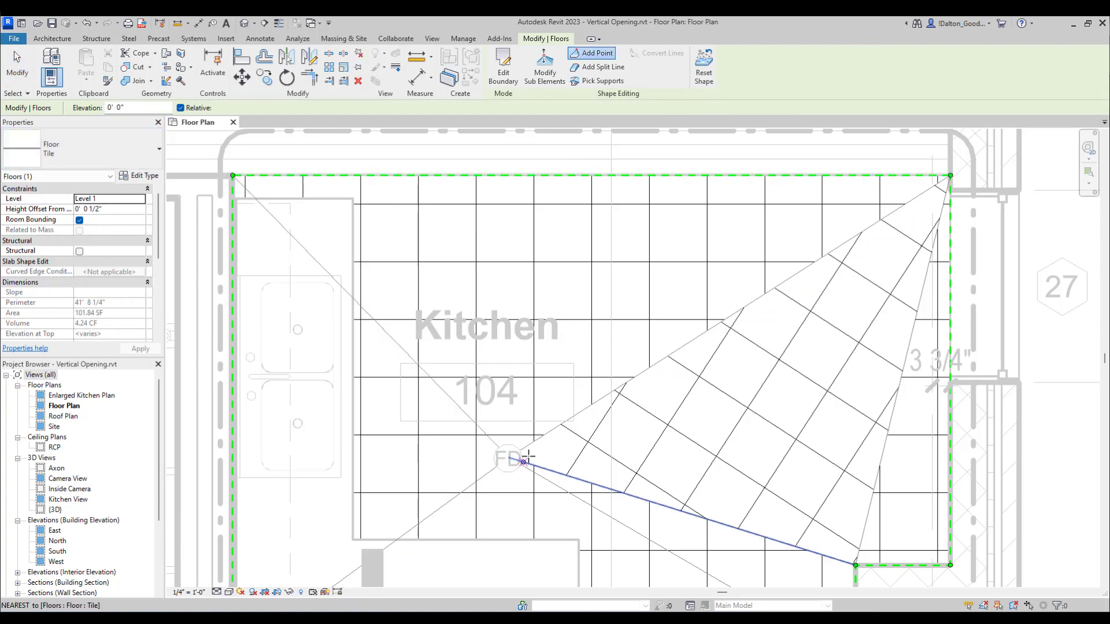
{"action": "key", "text": "Escape"}
{"action": "key", "text": "Escape"}
{"action": "scroll", "coordinate": [512, 484], "scroll_direction": "up", "scroll_amount": 4}
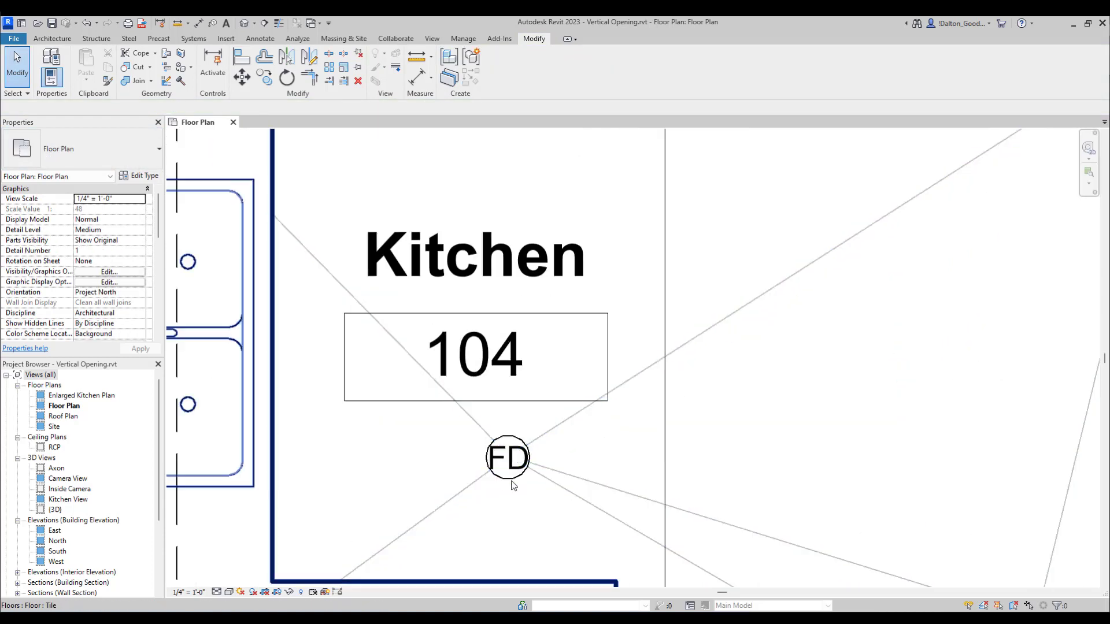
{"action": "scroll", "coordinate": [576, 418], "scroll_direction": "down", "scroll_amount": 3}
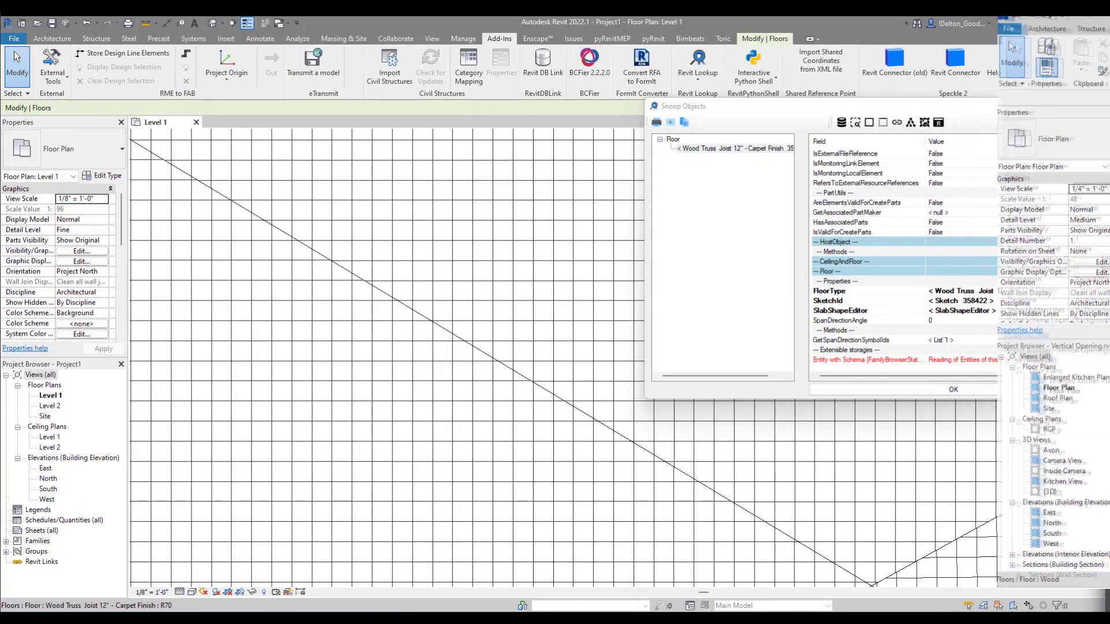
Examine the wood truss joist floor's properties and methods in the Snoop Objects dialog, from the Floor section back up to the Element section
{"action": "left_click_drag", "start_coordinate": [746, 106], "coordinate": [357, 156]}
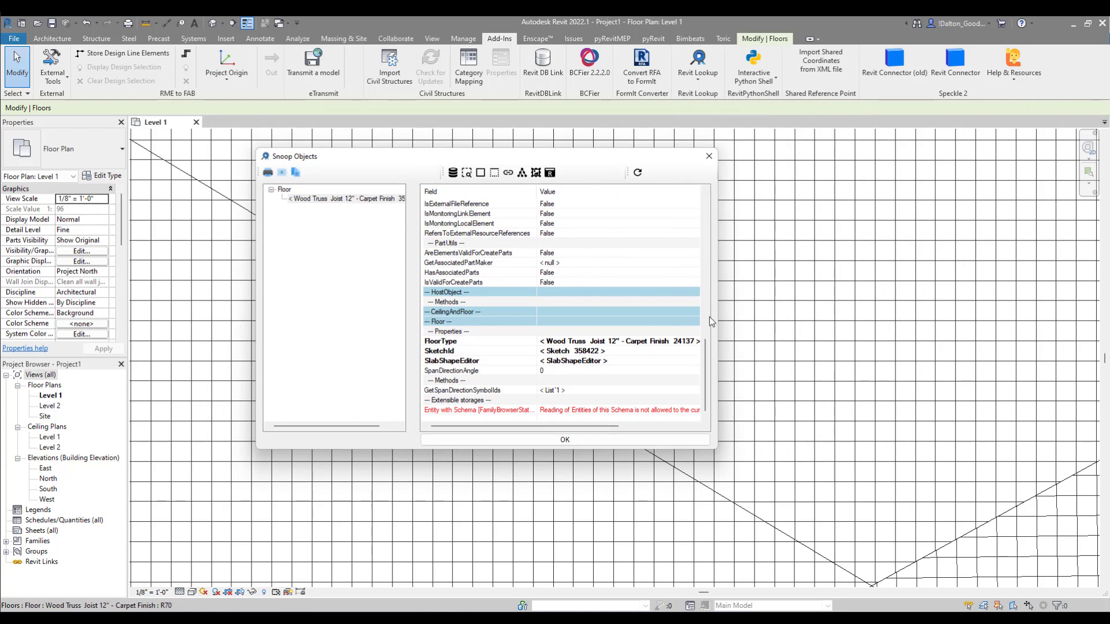
{"action": "scroll", "coordinate": [932, 333], "scroll_direction": "down", "scroll_amount": 3}
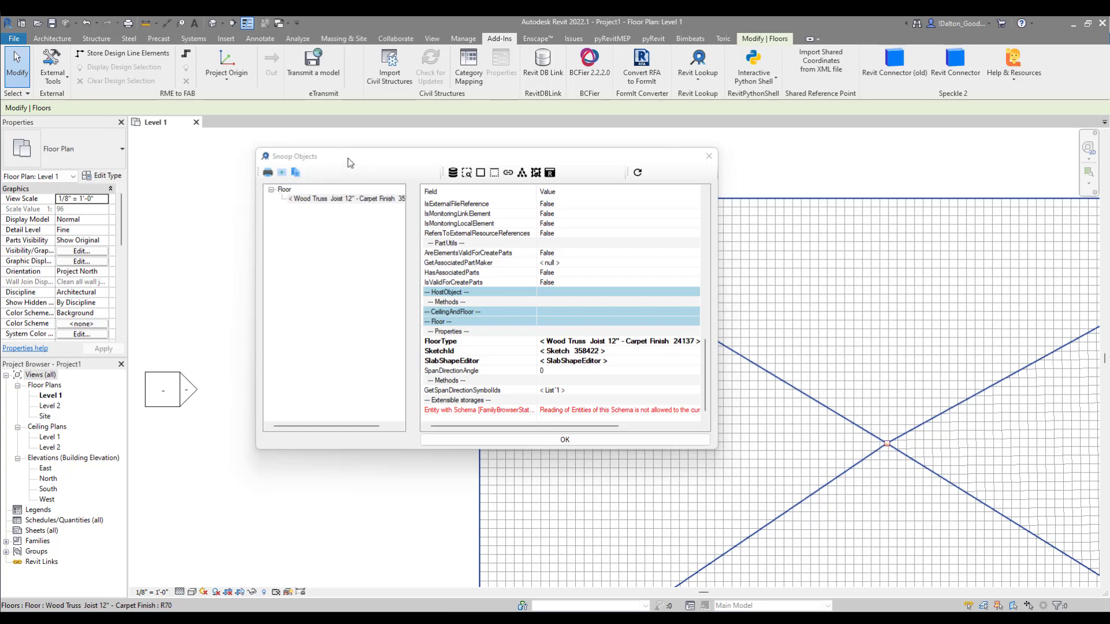
{"action": "left_click_drag", "start_coordinate": [357, 159], "coordinate": [437, 187]}
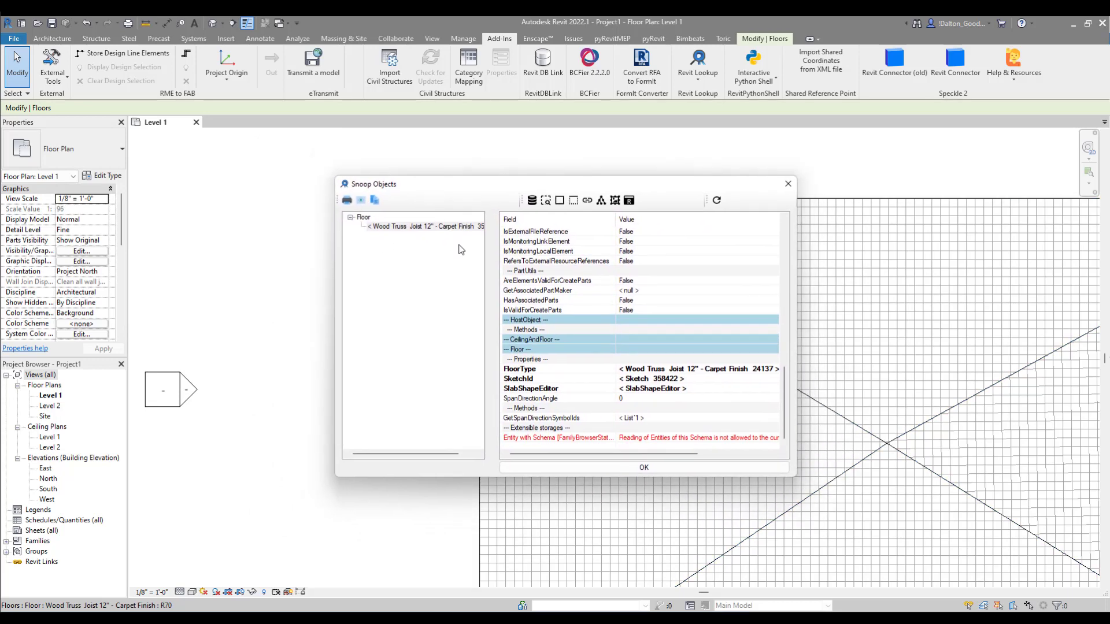
{"action": "left_click_drag", "start_coordinate": [585, 185], "coordinate": [475, 162]}
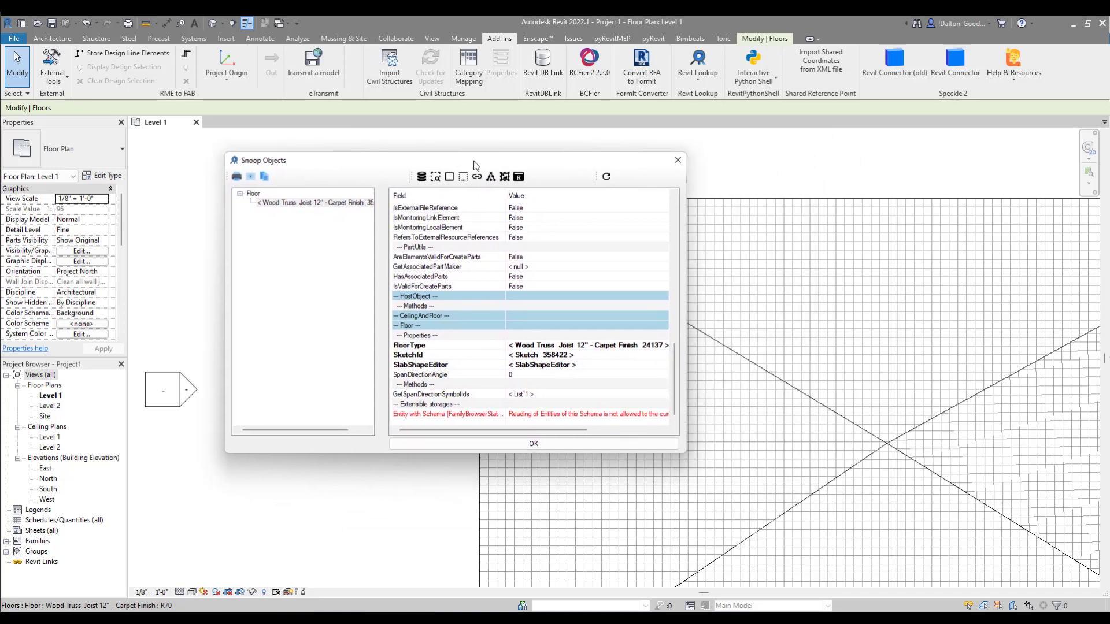
{"action": "scroll", "coordinate": [521, 295], "scroll_direction": "up", "scroll_amount": 6}
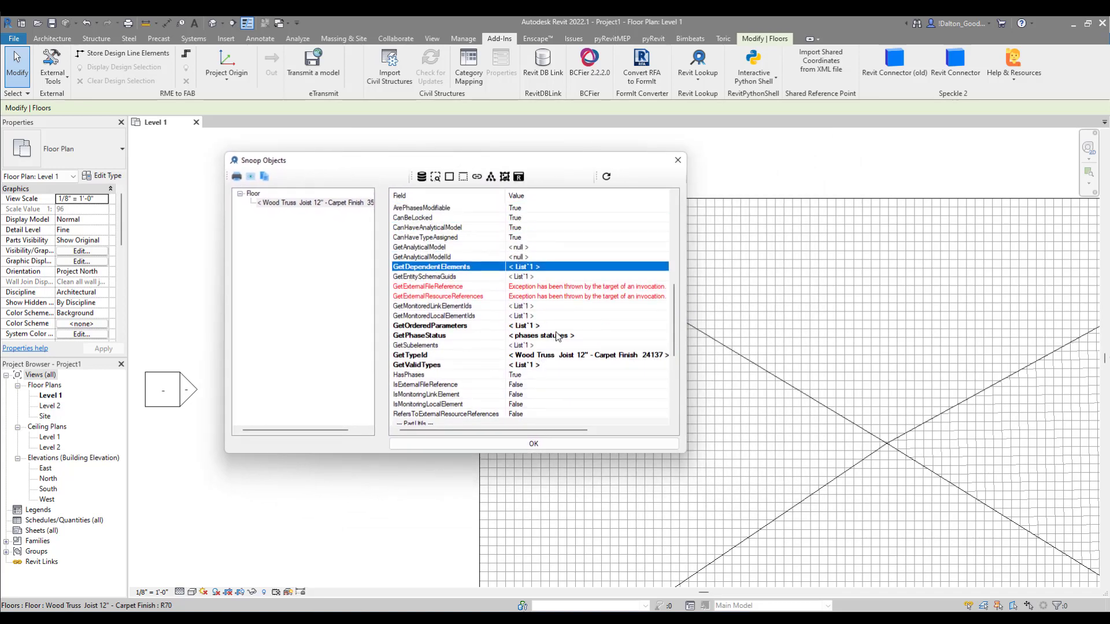
{"action": "scroll", "coordinate": [533, 276], "scroll_direction": "down", "scroll_amount": 6}
{"action": "scroll", "coordinate": [501, 347], "scroll_direction": "up", "scroll_amount": 5}
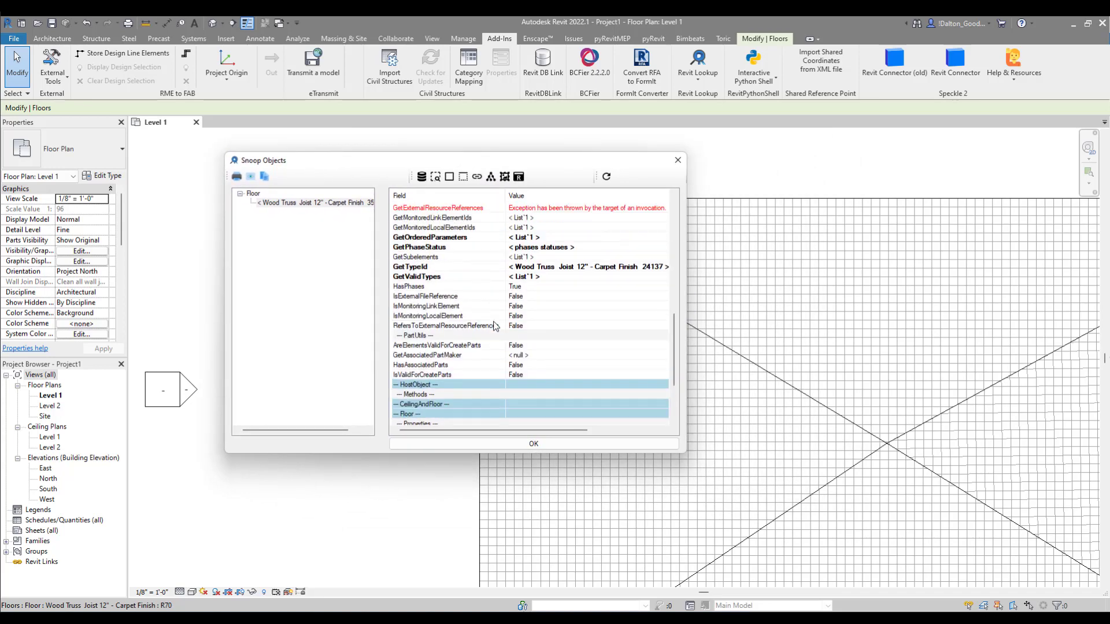
{"action": "scroll", "coordinate": [457, 324], "scroll_direction": "up", "scroll_amount": 8}
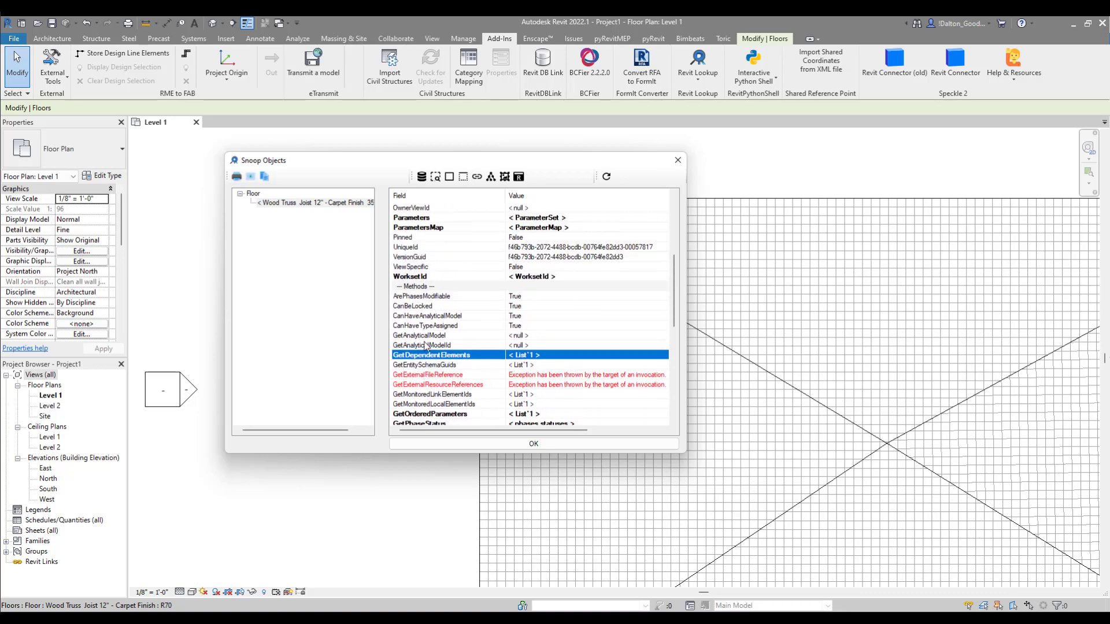
{"action": "scroll", "coordinate": [473, 303], "scroll_direction": "up", "scroll_amount": 1}
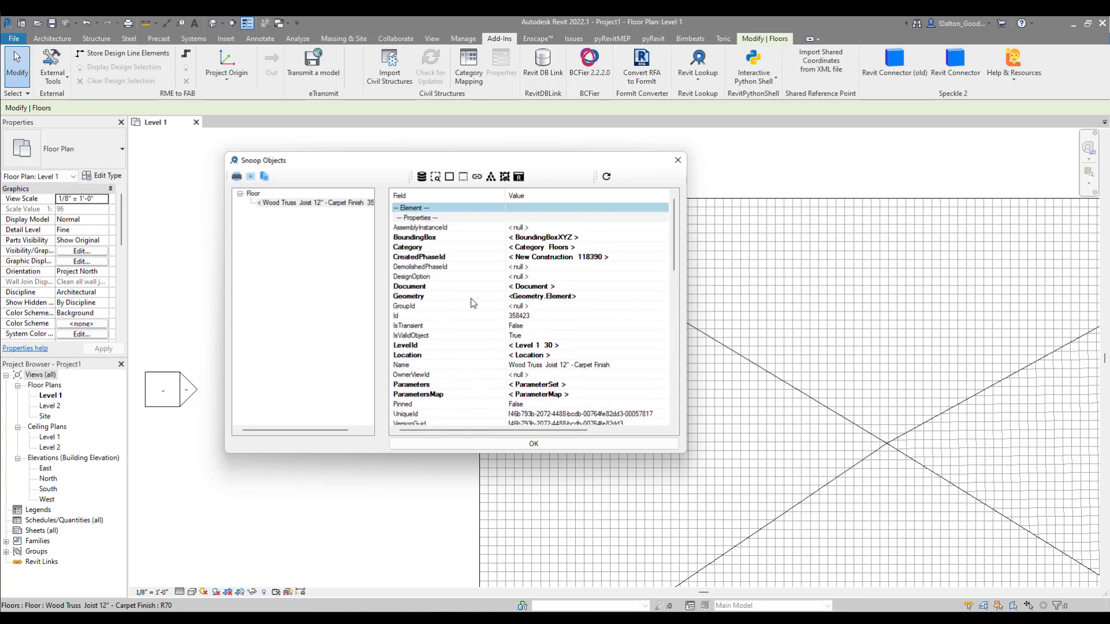
Snoop the floor's geometry for the active view down to the face array of its solid
{"action": "left_click", "coordinate": [548, 297]}
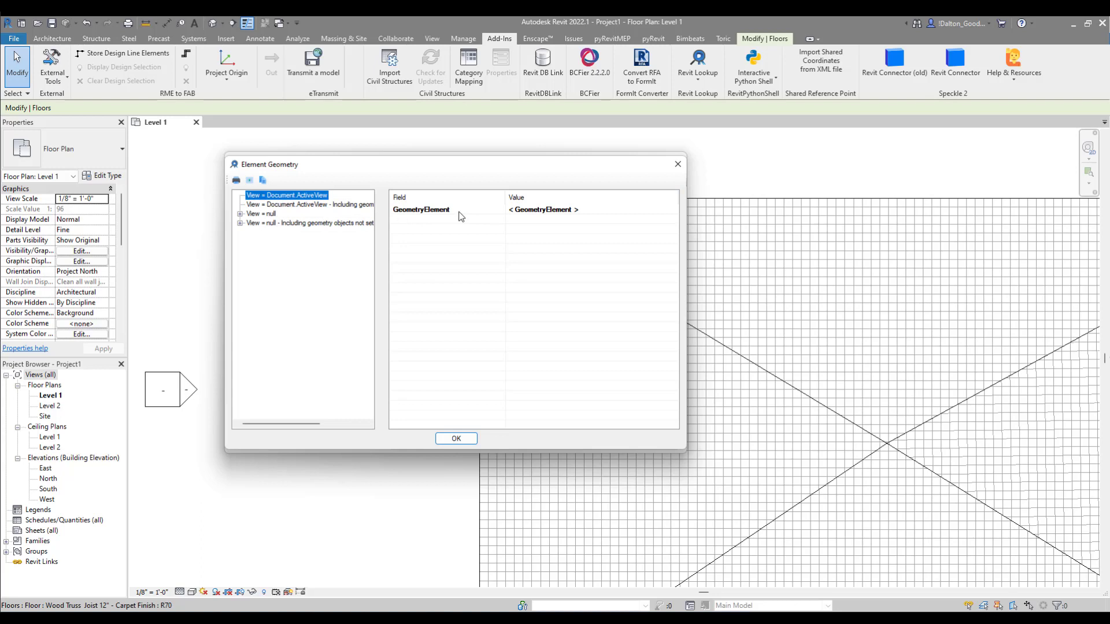
{"action": "left_click", "coordinate": [460, 212]}
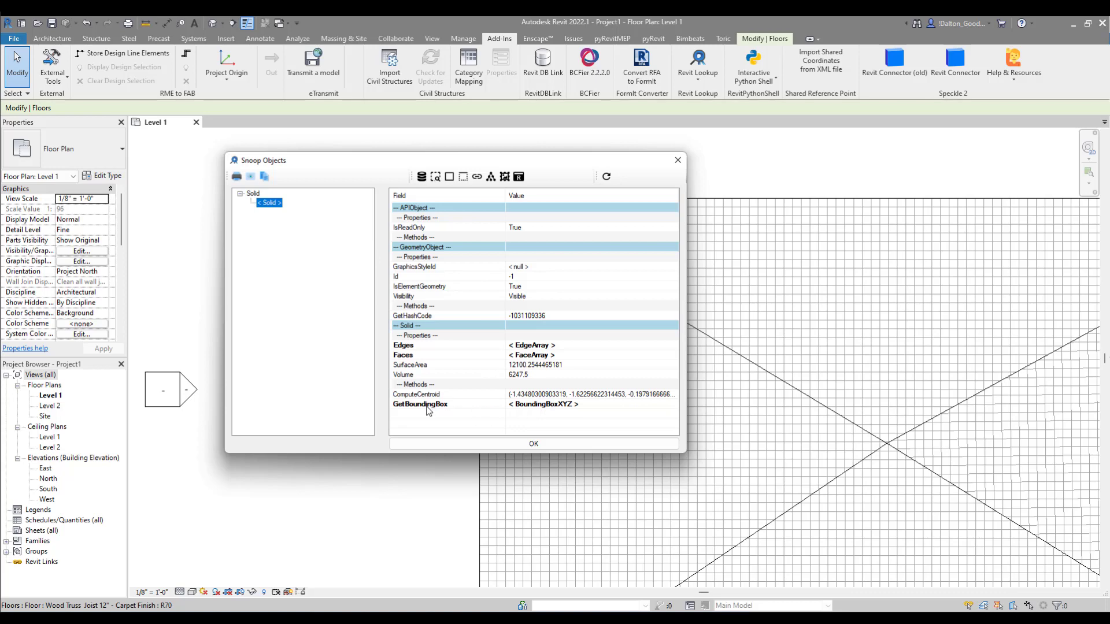
{"action": "left_click", "coordinate": [412, 356]}
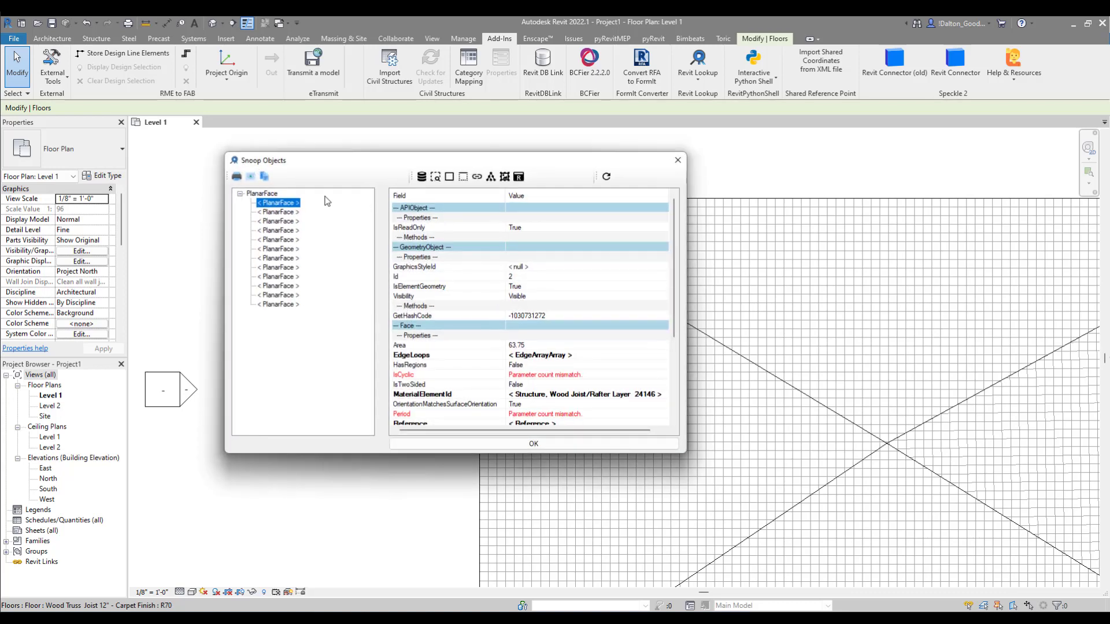
Compare several of the solid's planar faces, check the fifth face's properties including IsReadOnly, and return to the floor's property list
{"action": "left_click", "coordinate": [276, 214]}
{"action": "left_click", "coordinate": [277, 222]}
{"action": "left_click", "coordinate": [275, 241]}
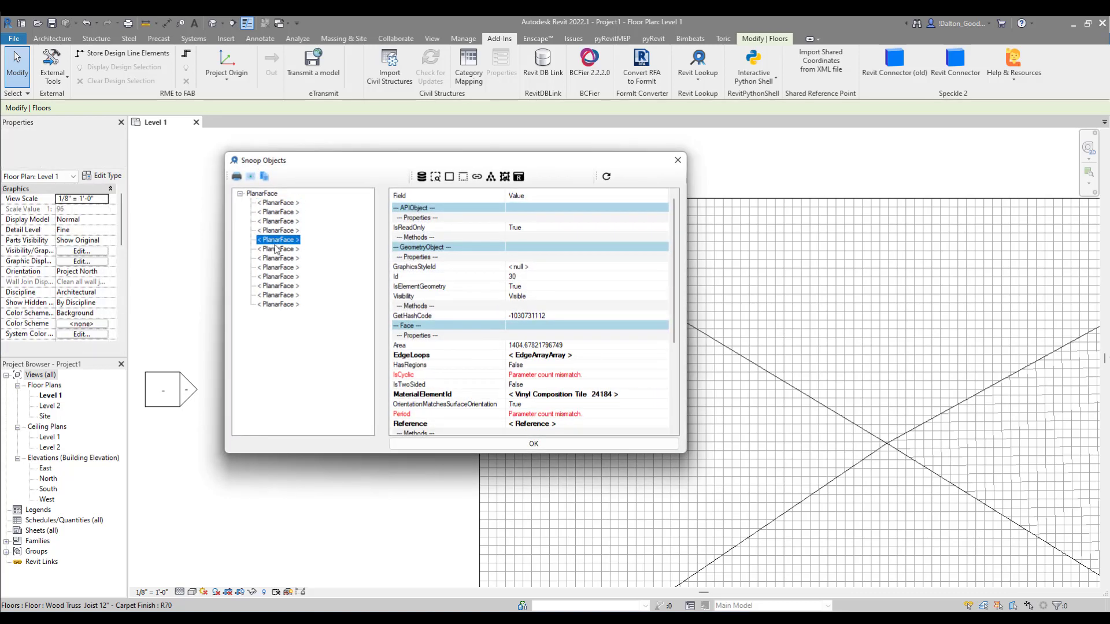
{"action": "scroll", "coordinate": [506, 304], "scroll_direction": "down", "scroll_amount": 4}
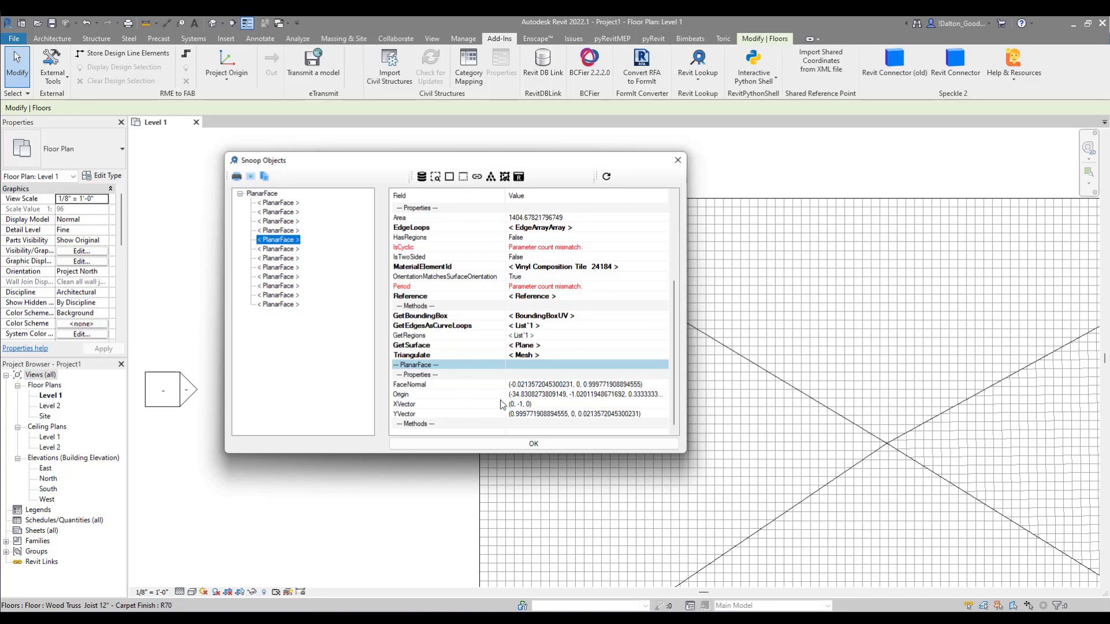
{"action": "scroll", "coordinate": [561, 386], "scroll_direction": "up", "scroll_amount": 5}
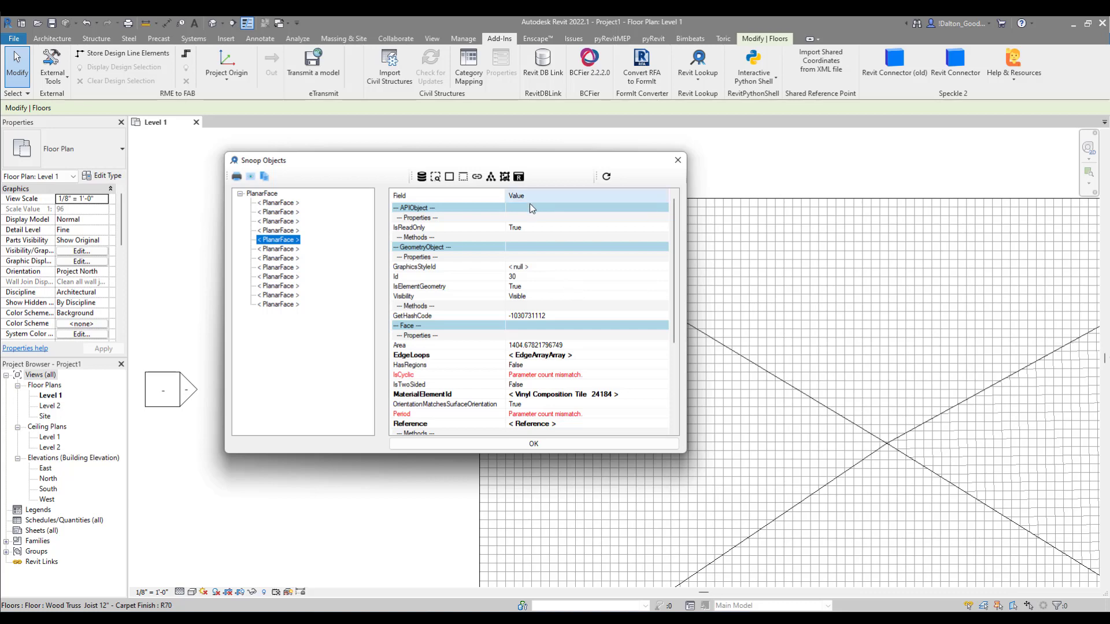
{"action": "left_click", "coordinate": [525, 229]}
{"action": "left_click", "coordinate": [678, 160]}
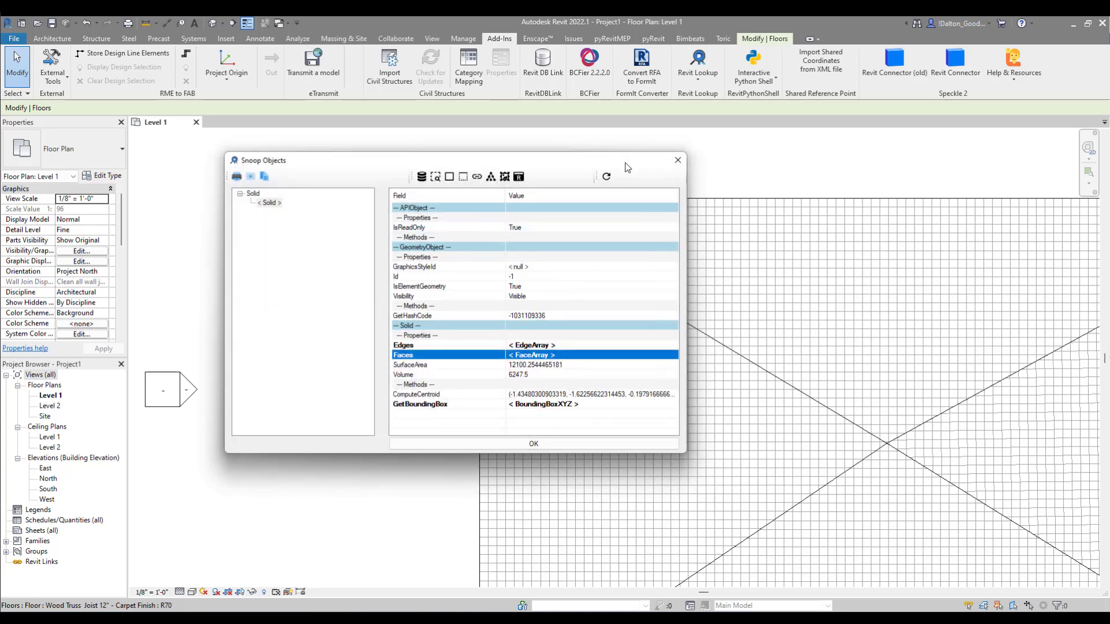
{"action": "left_click", "coordinate": [678, 160]}
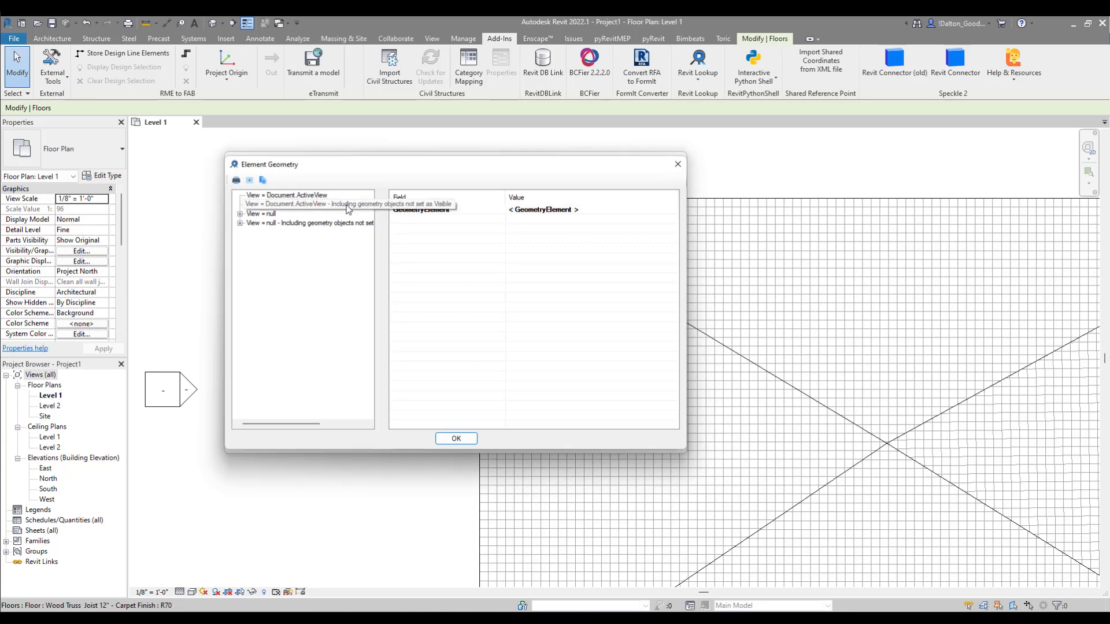
{"action": "left_click", "coordinate": [678, 164]}
Snoop the floor's SlabShapeEditor and open its SlabShapeVertices array
{"action": "scroll", "coordinate": [499, 337], "scroll_direction": "down", "scroll_amount": 5}
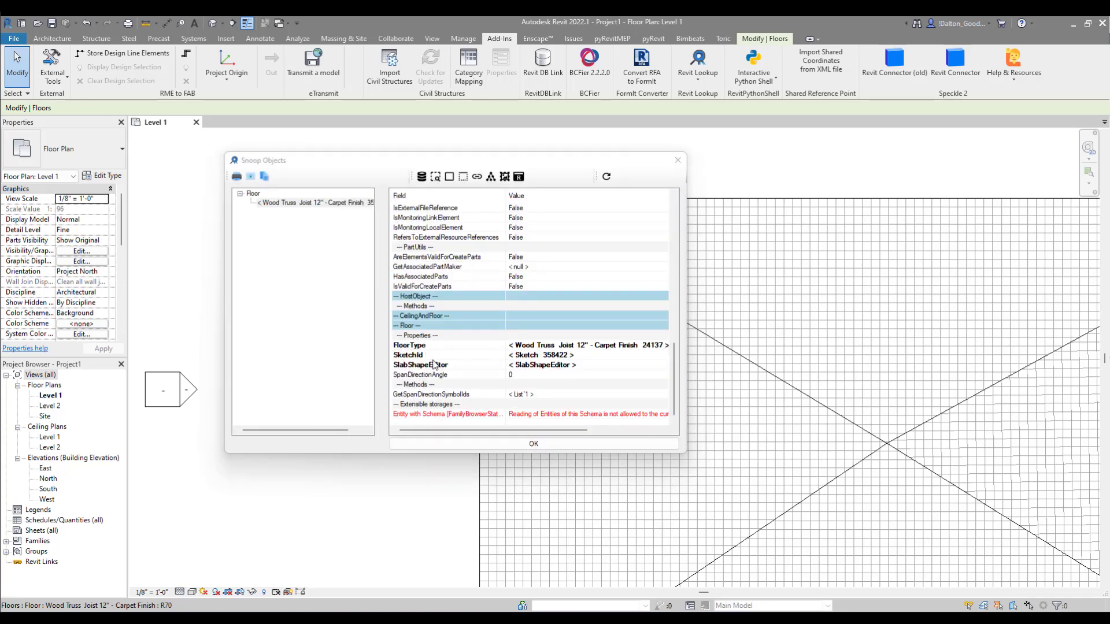
{"action": "left_click", "coordinate": [549, 370]}
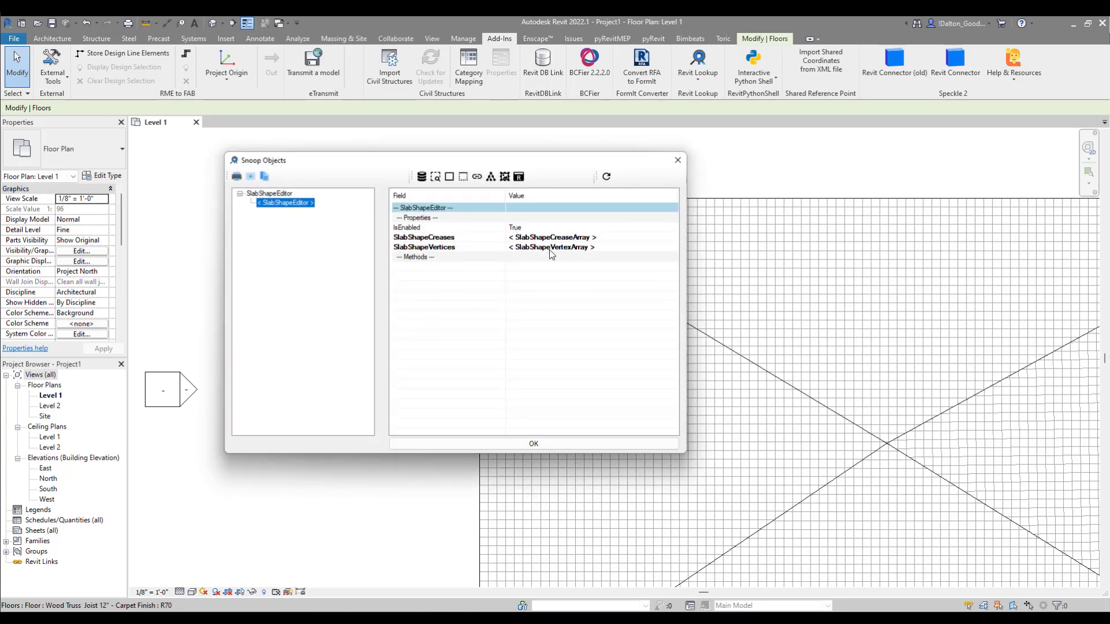
{"action": "left_click", "coordinate": [548, 248]}
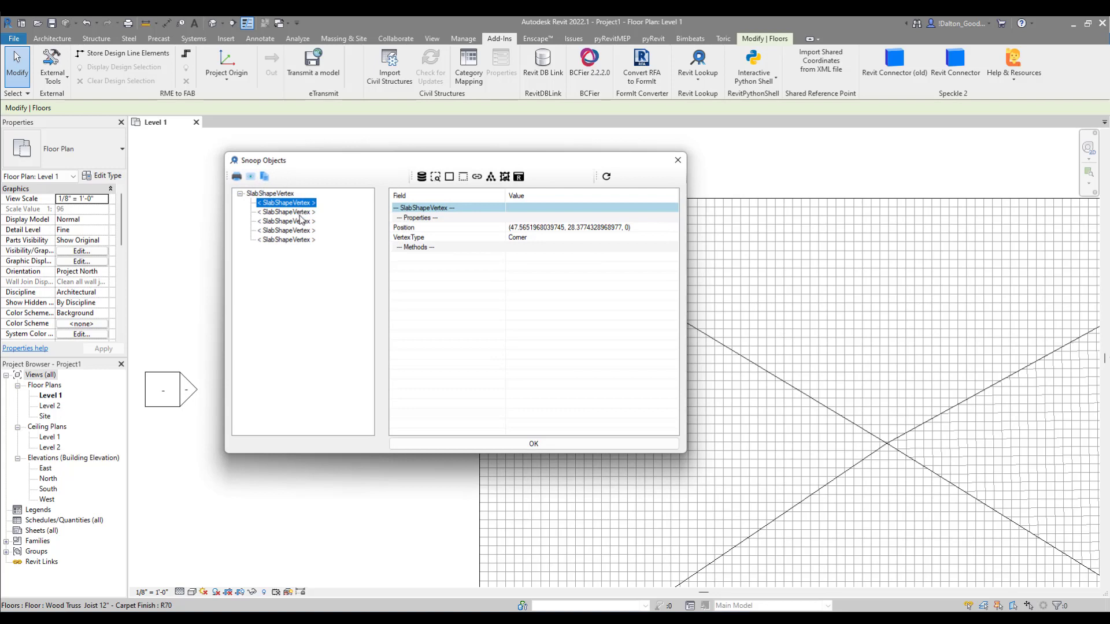
Compare the position and vertex type of the individual slab shape vertices and return to the floor's property list
{"action": "left_click", "coordinate": [296, 230]}
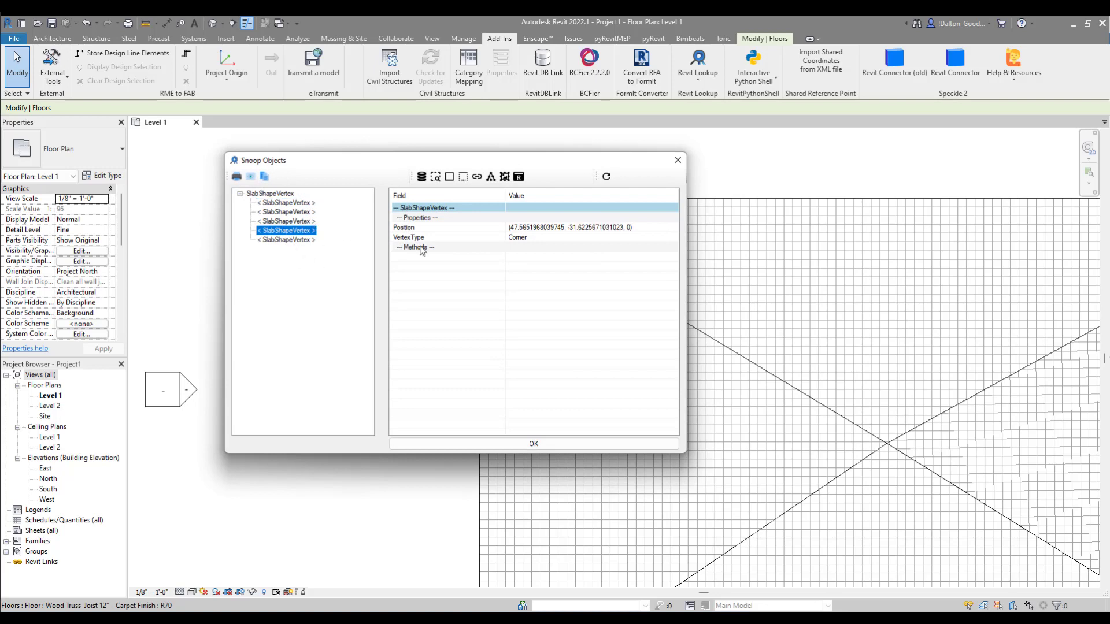
{"action": "left_click", "coordinate": [296, 239]}
{"action": "left_click", "coordinate": [295, 221]}
{"action": "left_click", "coordinate": [296, 203]}
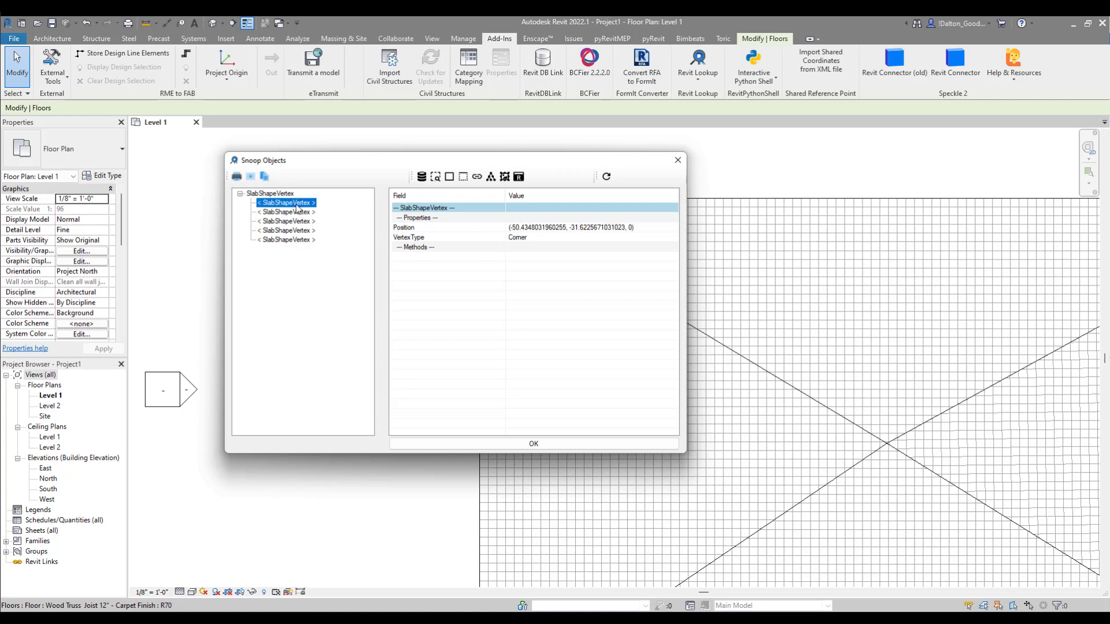
{"action": "left_click", "coordinate": [676, 159]}
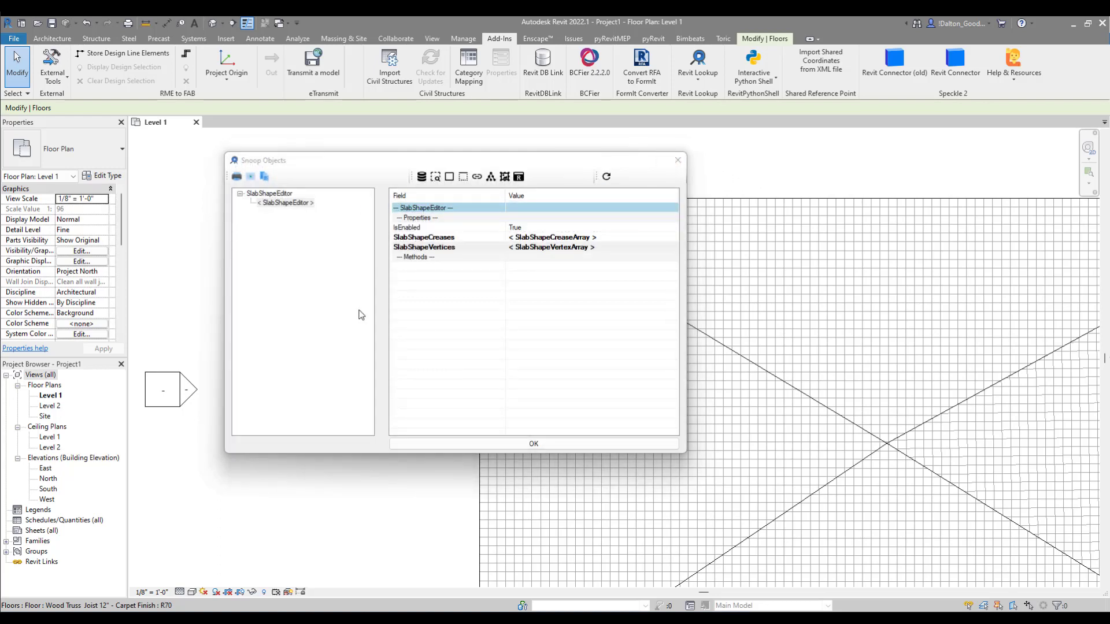
{"action": "left_click", "coordinate": [677, 160]}
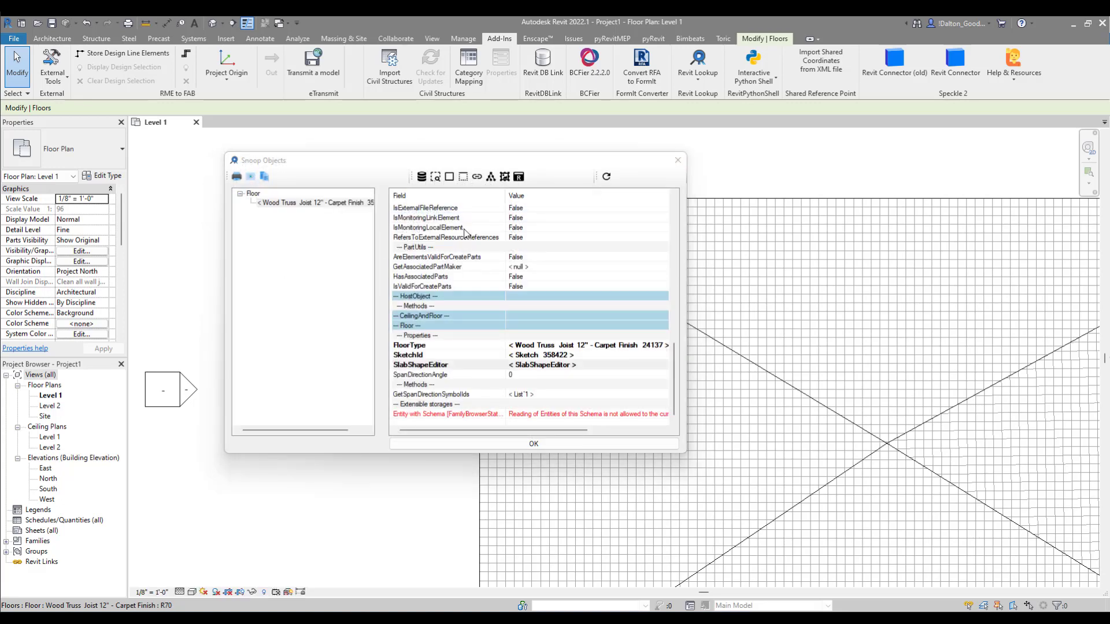
Reopen the floor's geometry element and display the properties of the solid inside it
{"action": "scroll", "coordinate": [506, 256], "scroll_direction": "up", "scroll_amount": 5}
{"action": "scroll", "coordinate": [508, 260], "scroll_direction": "up", "scroll_amount": 4}
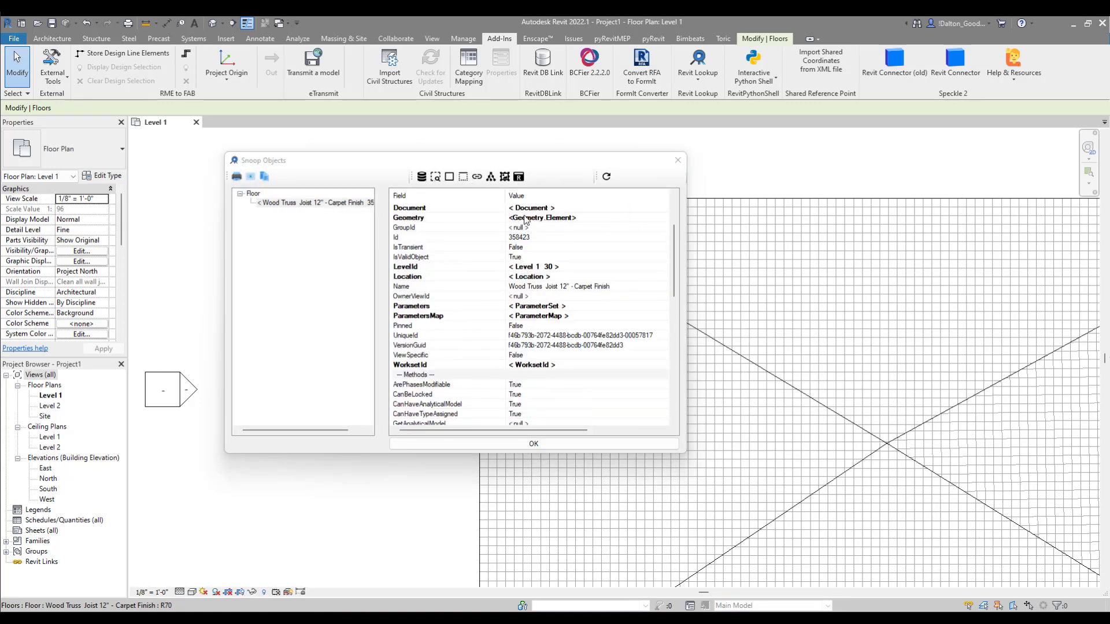
{"action": "left_click", "coordinate": [525, 219]}
{"action": "left_click", "coordinate": [558, 215]}
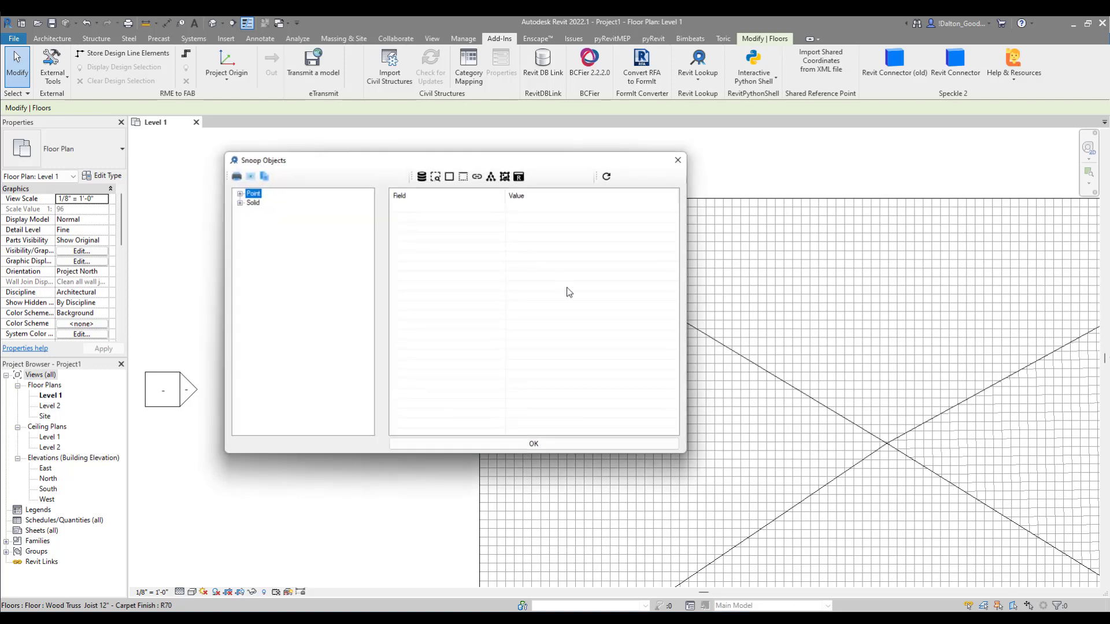
{"action": "left_click", "coordinate": [240, 203]}
{"action": "left_click", "coordinate": [269, 211]}
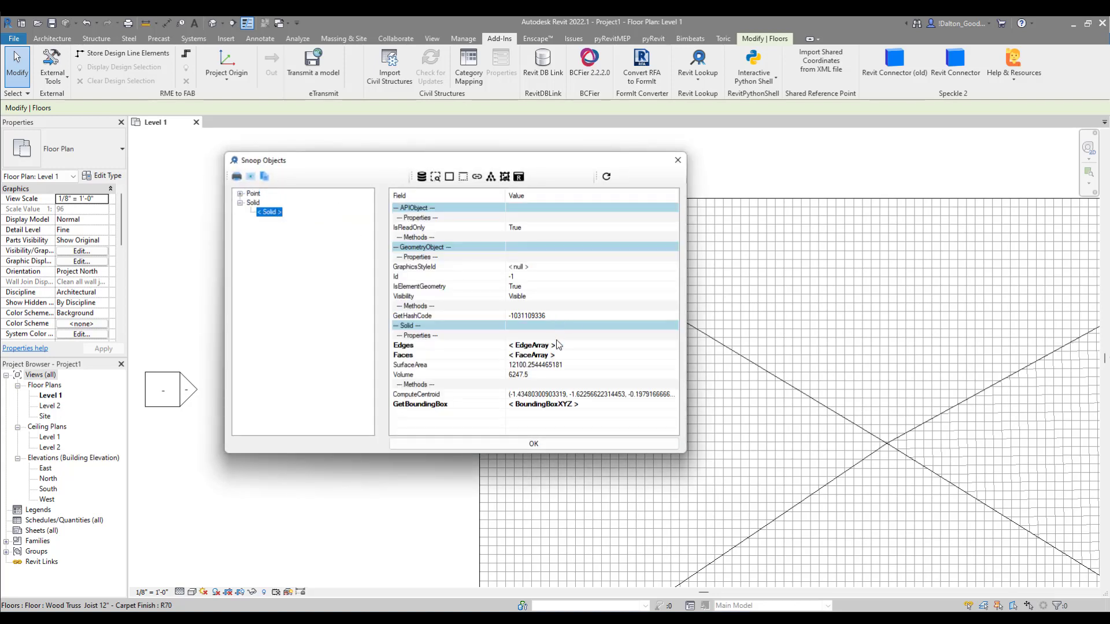
Check the IsReadOnly property of the solid and of its first planar face, and return to the solid
{"action": "left_click", "coordinate": [514, 228]}
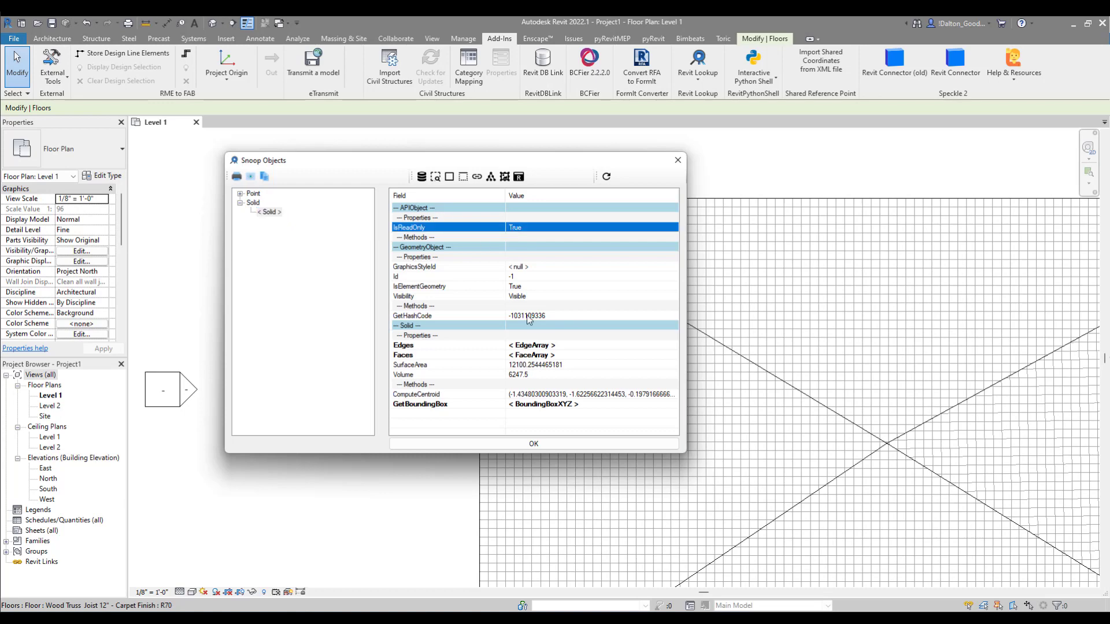
{"action": "left_click", "coordinate": [533, 355]}
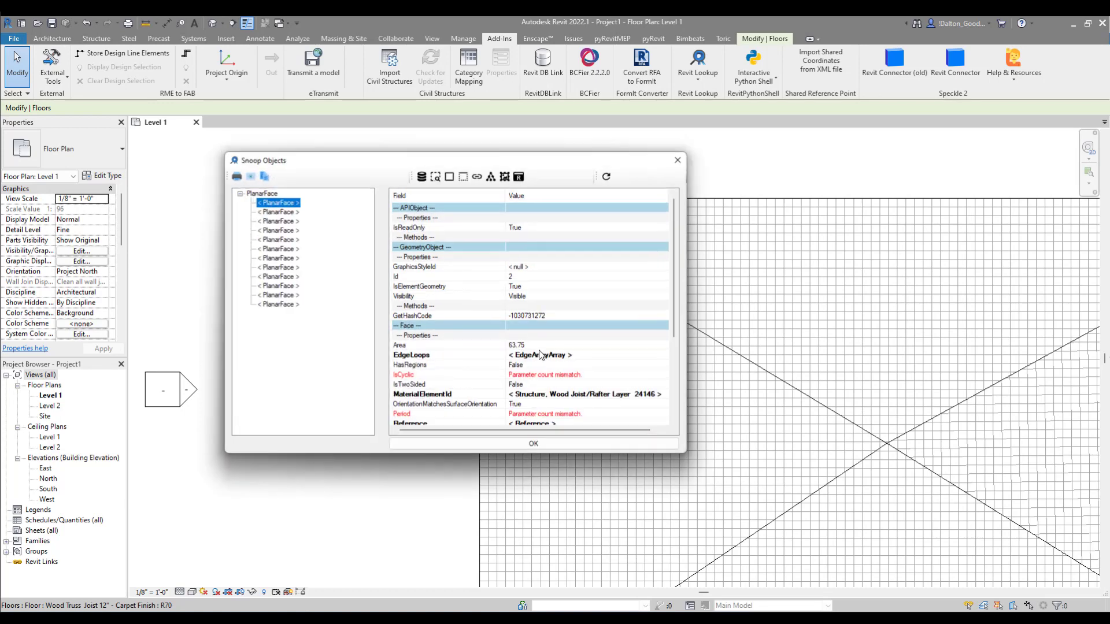
{"action": "left_click", "coordinate": [443, 228]}
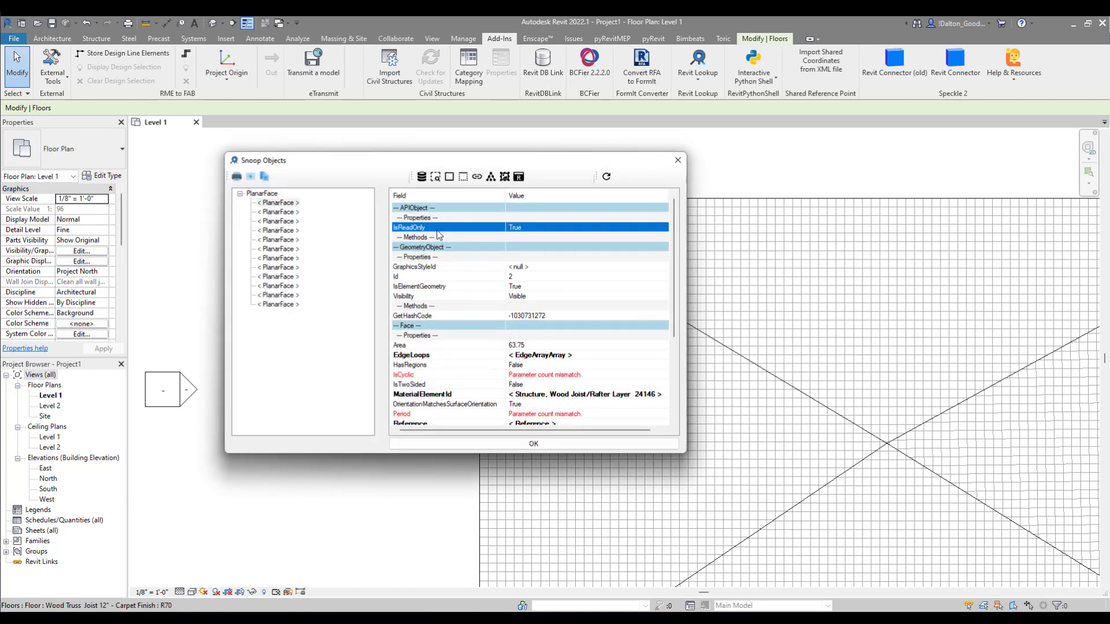
{"action": "left_click", "coordinate": [680, 162]}
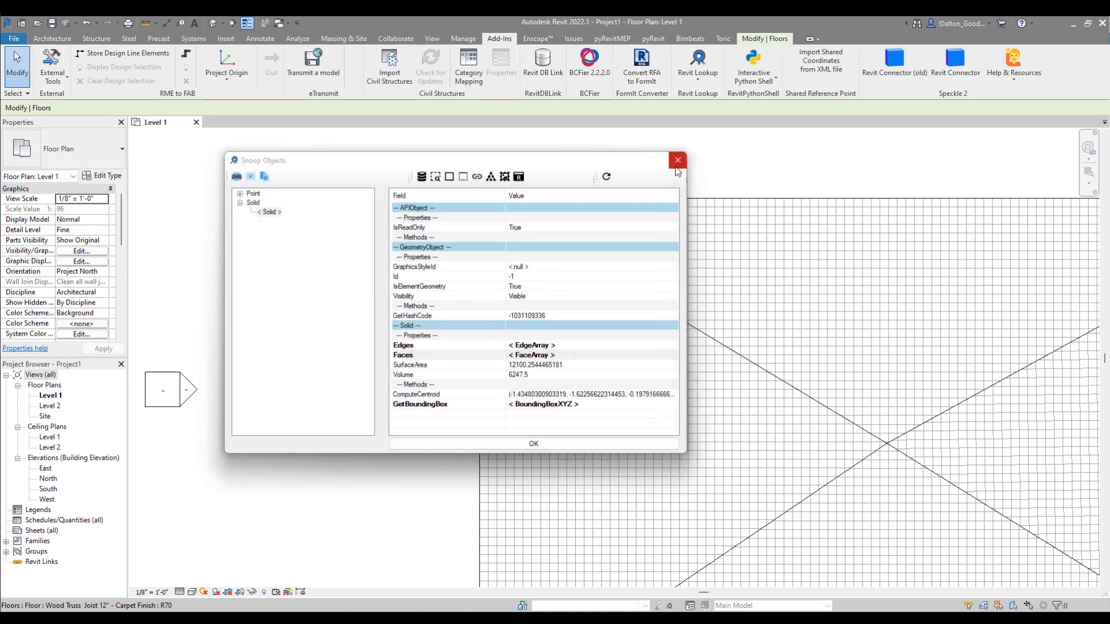
Close the snoop windows of the solid and its geometry to return to the floor's property list
{"action": "left_click", "coordinate": [678, 163]}
{"action": "left_click_drag", "start_coordinate": [570, 167], "coordinate": [561, 133]}
{"action": "left_click", "coordinate": [675, 178]}
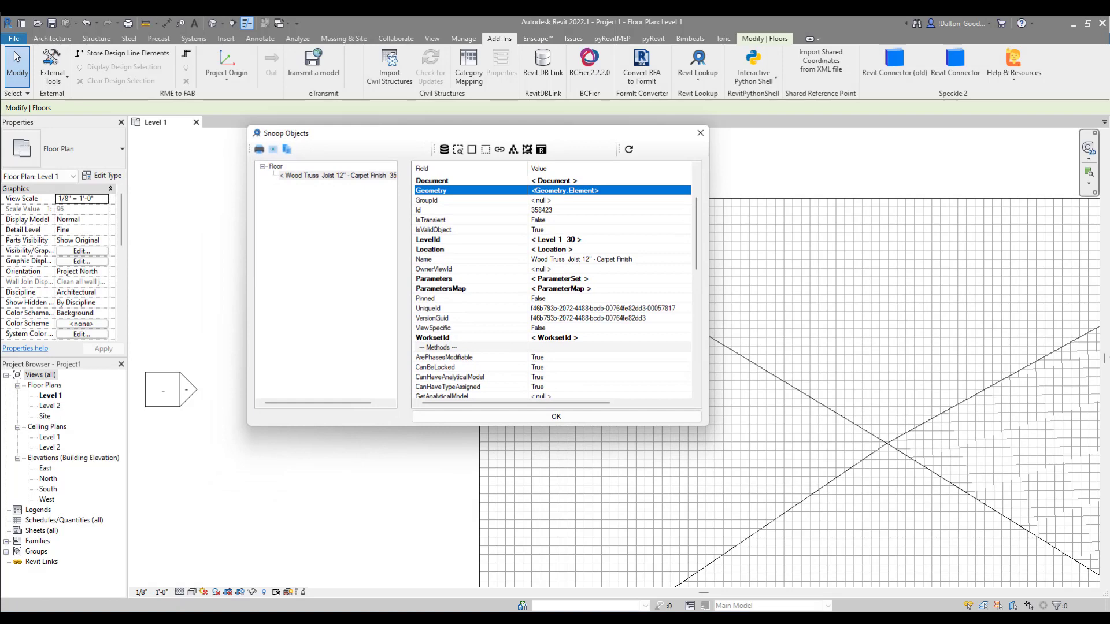
Bring up the Python Script editor, highlight the line assigning XYZ(0,0,0) to the first slab shape vertex's Position, and move the editor off the floor plan
{"action": "key", "text": "alt+Tab"}
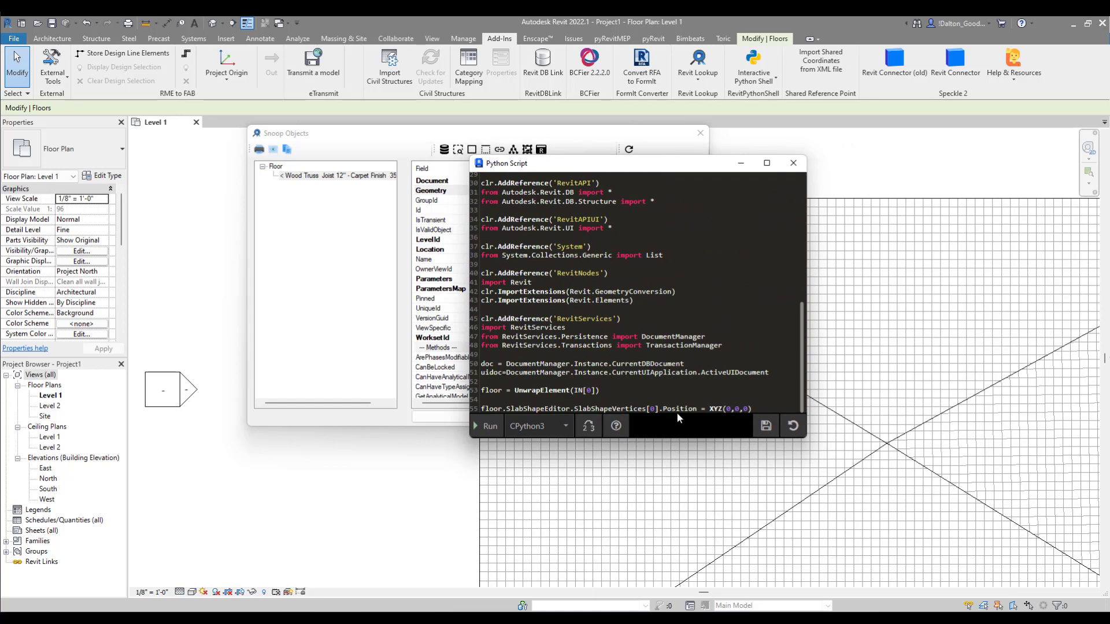
{"action": "left_click_drag", "start_coordinate": [752, 409], "coordinate": [482, 399]}
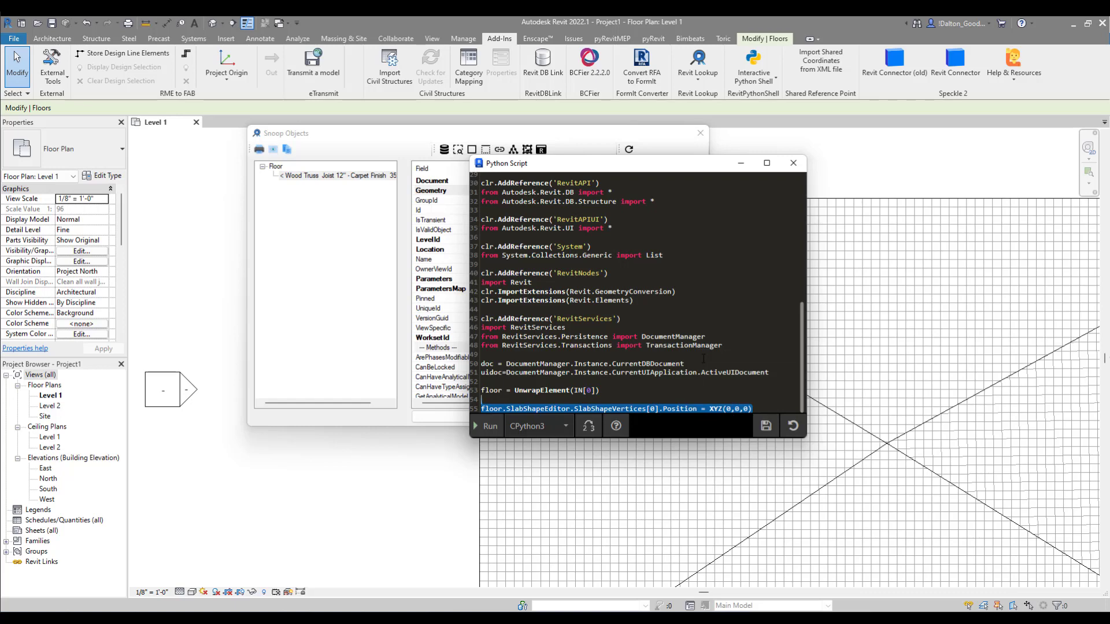
{"action": "left_click", "coordinate": [557, 150]}
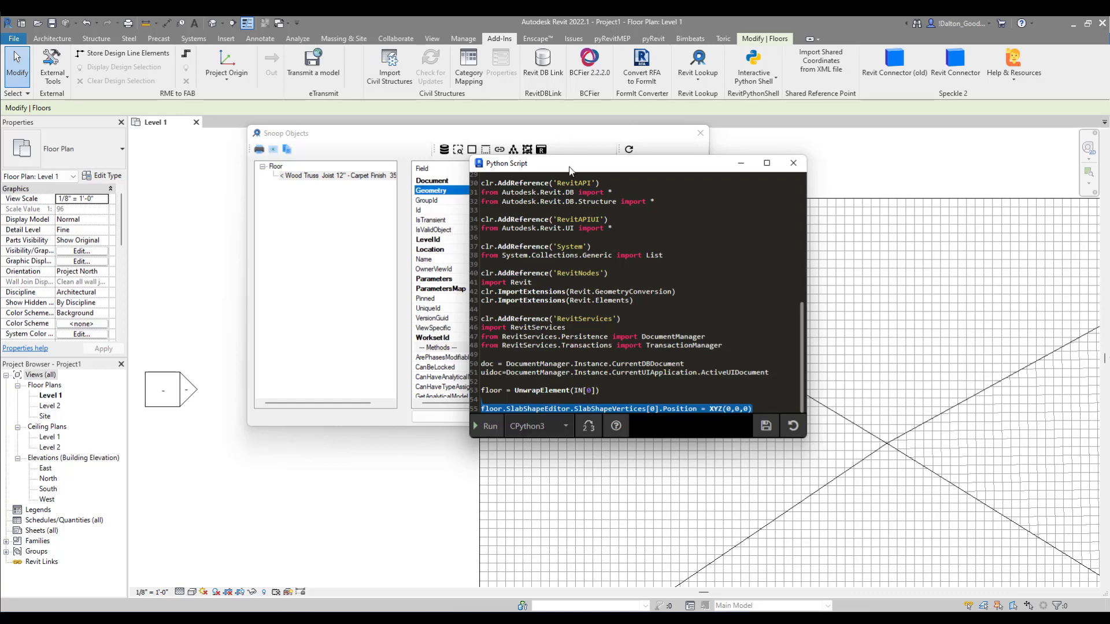
{"action": "left_click_drag", "start_coordinate": [570, 167], "coordinate": [1109, 289]}
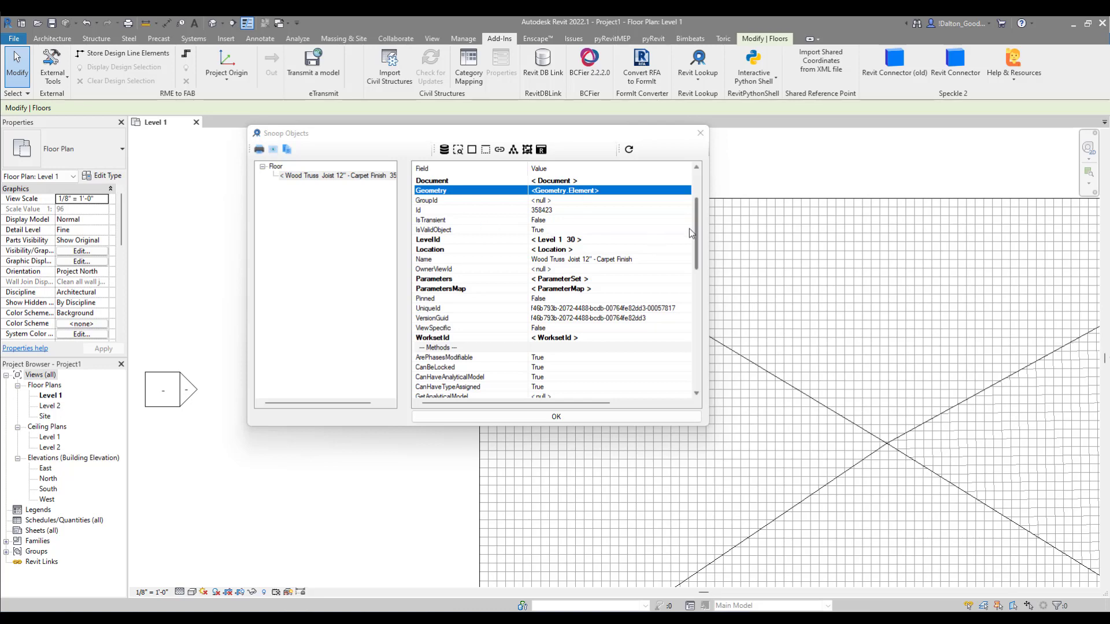
{"action": "middle_click_drag", "start_coordinate": [1071, 413], "coordinate": [966, 428]}
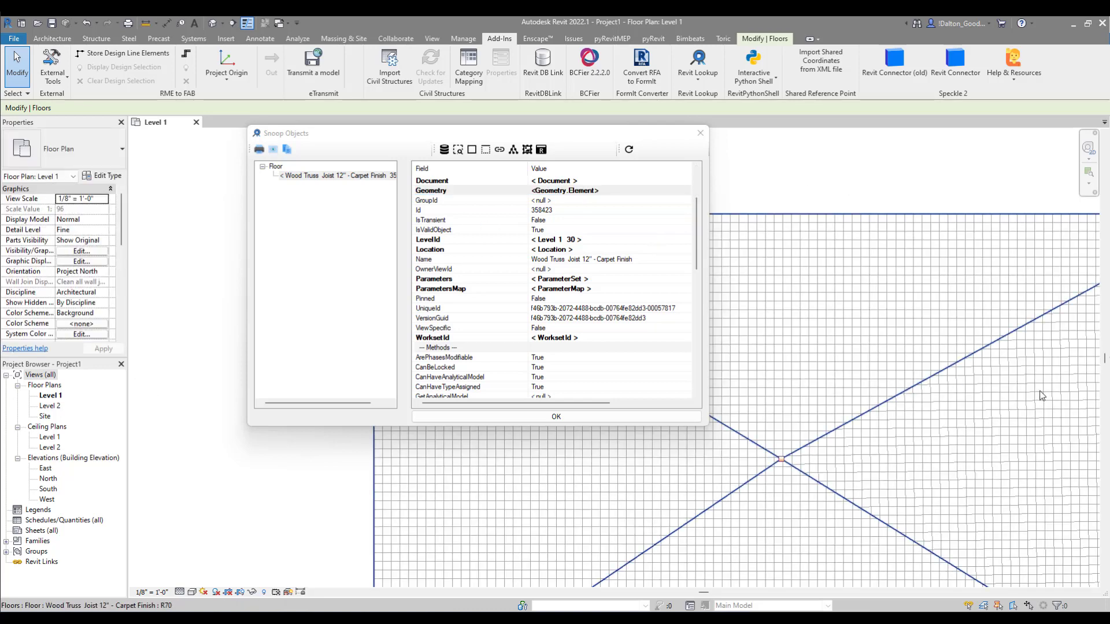